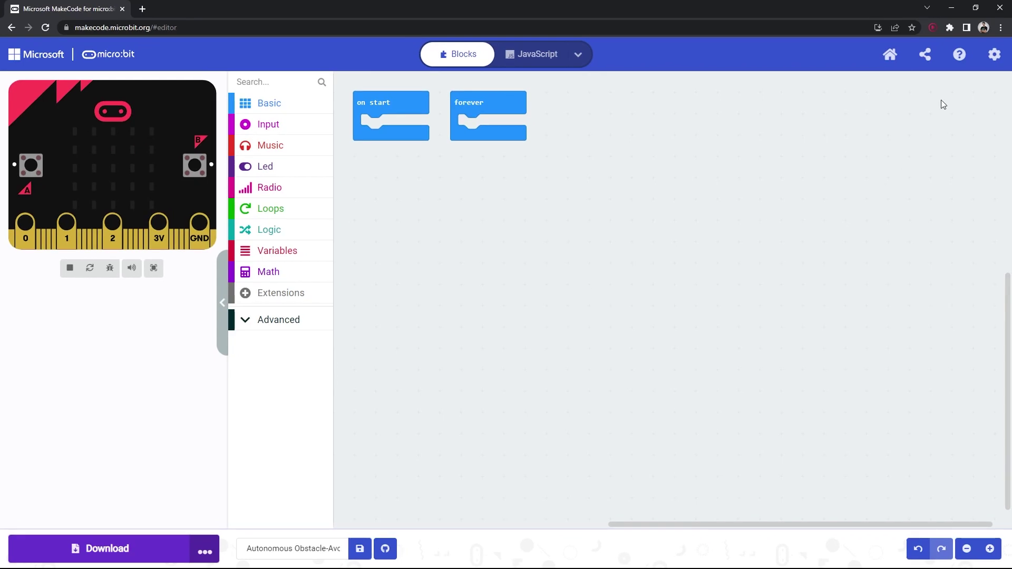
Step: Search the extensions gallery for MOTIONBIT and add the MOTION:BIT extension
{"action": "left_click", "coordinate": [994, 54]}
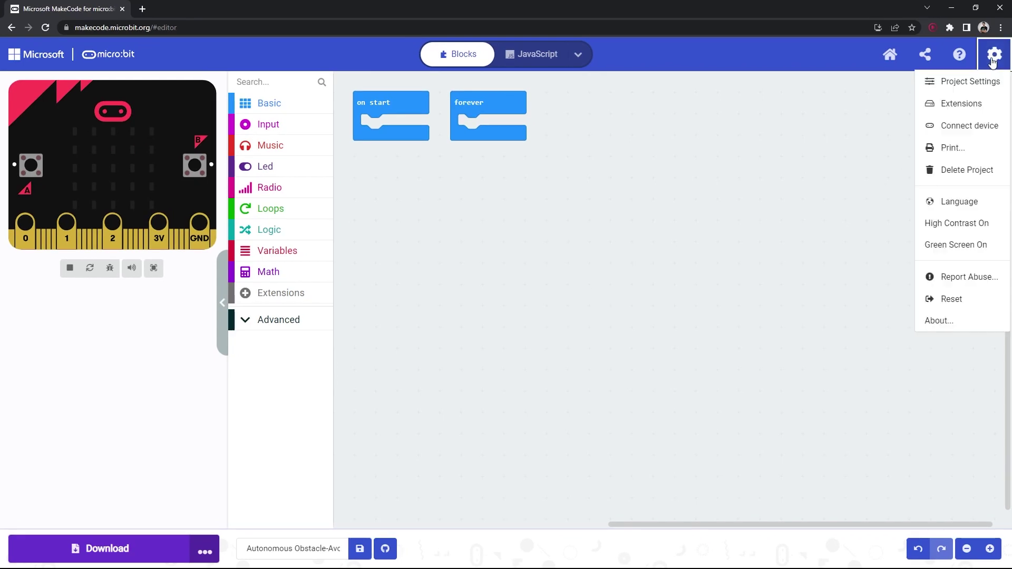
{"action": "left_click", "coordinate": [961, 104]}
{"action": "left_click", "coordinate": [522, 99]}
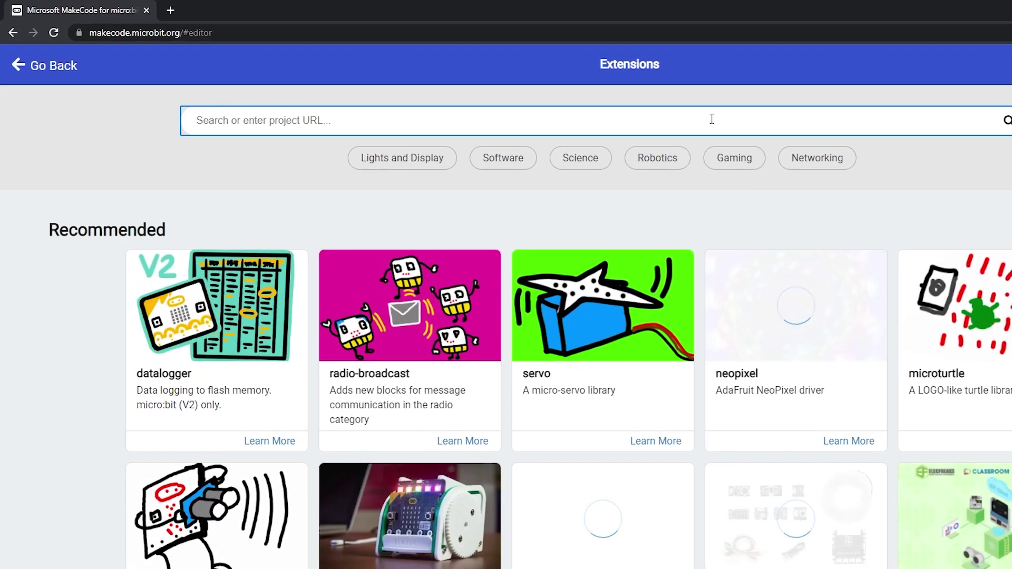
{"action": "type", "text": "MOTIONBI"}
{"action": "type", "text": "T"}
{"action": "key", "text": "Return"}
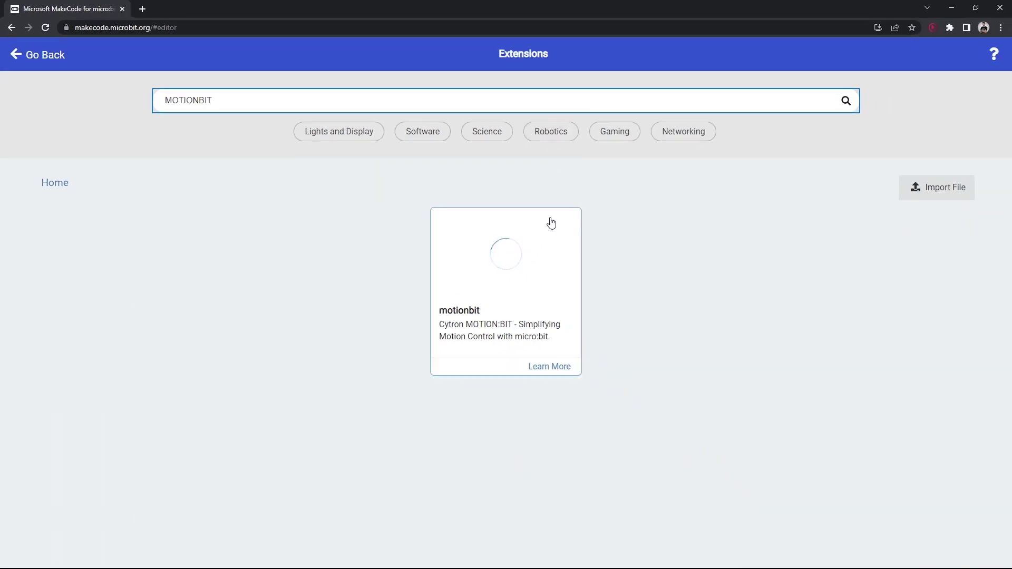
{"action": "left_click", "coordinate": [513, 274]}
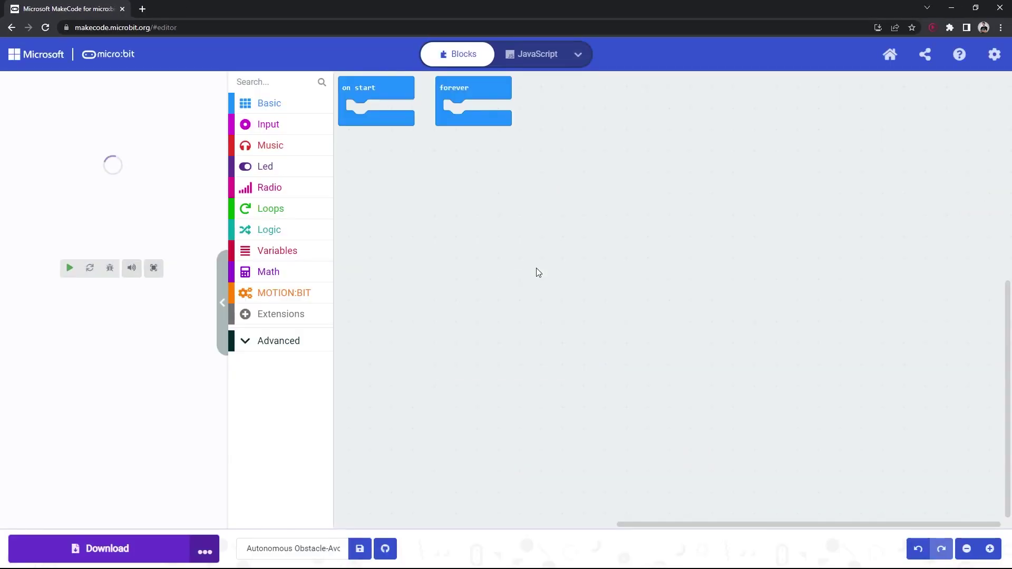
Step: Search the extensions for Ultrasonic and add makerbit-ultrasonic
{"action": "left_click", "coordinate": [995, 54]}
{"action": "left_click", "coordinate": [957, 104]}
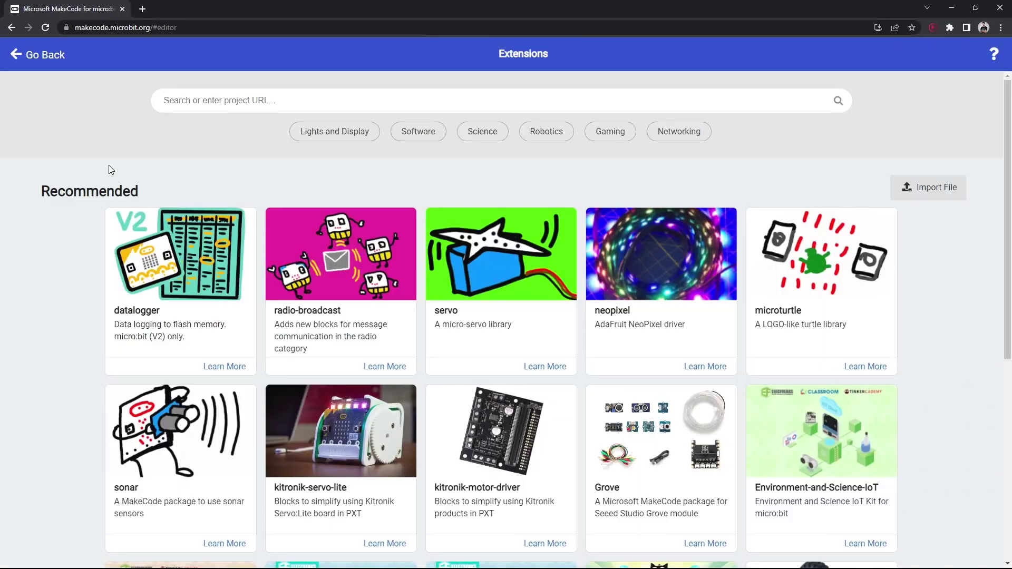
{"action": "left_click", "coordinate": [216, 102]}
{"action": "type", "text": "Ultras"}
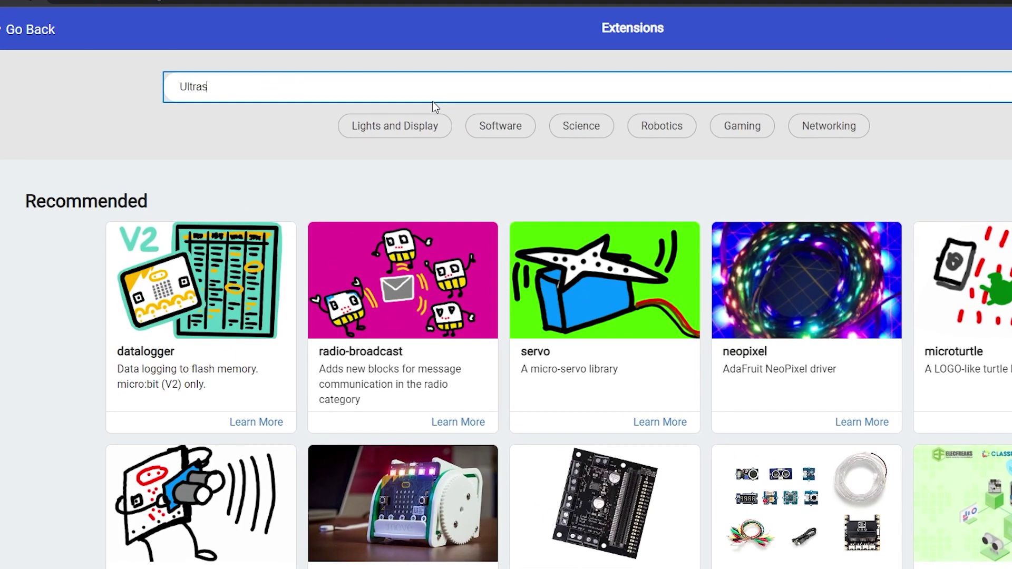
{"action": "type", "text": "c"}
{"action": "key", "text": "Return"}
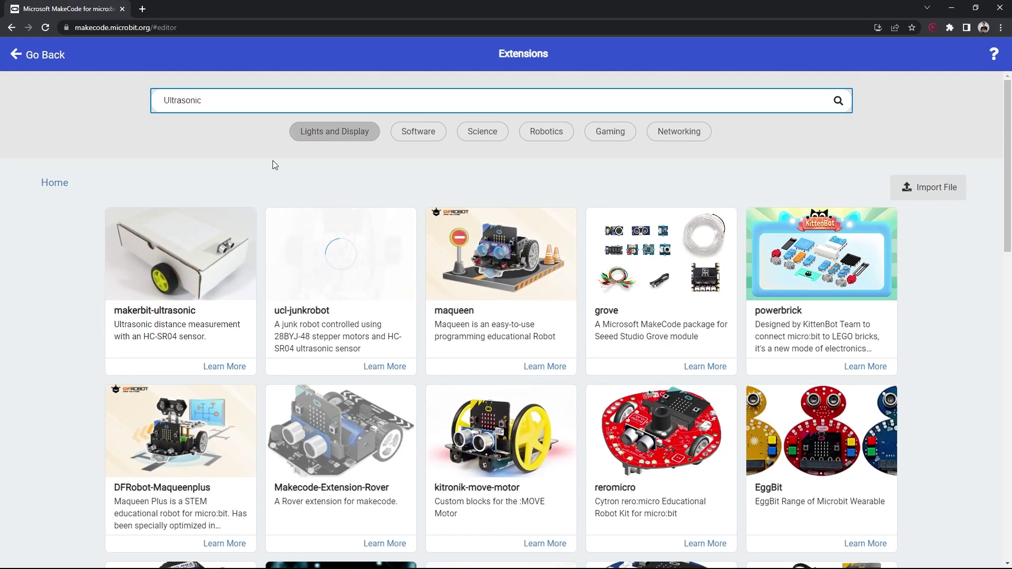
{"action": "left_click", "coordinate": [183, 264]}
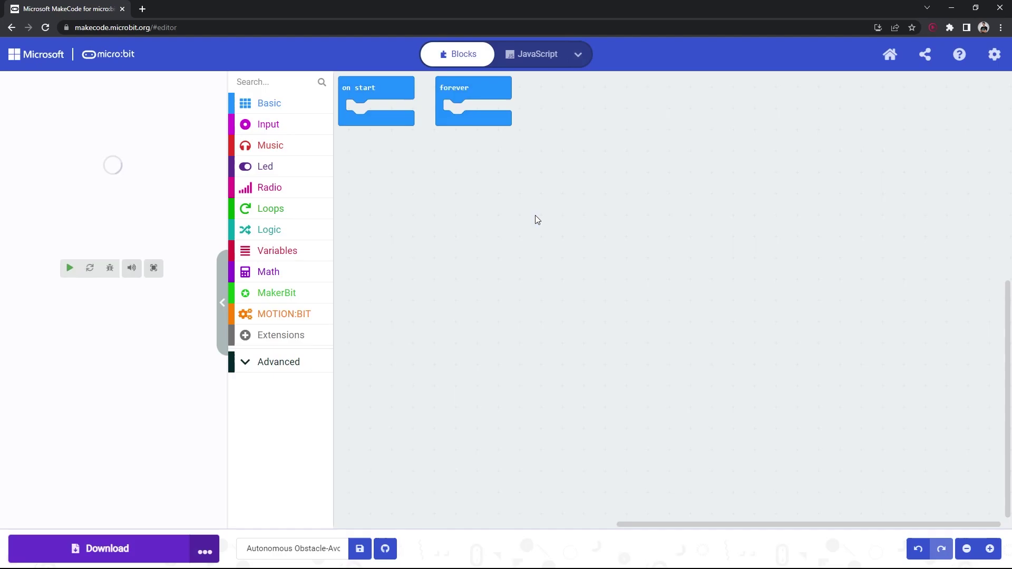
Step: Move the forever block aside and add a heart show icon to on start
{"action": "left_click_drag", "start_coordinate": [473, 87], "coordinate": [713, 85]}
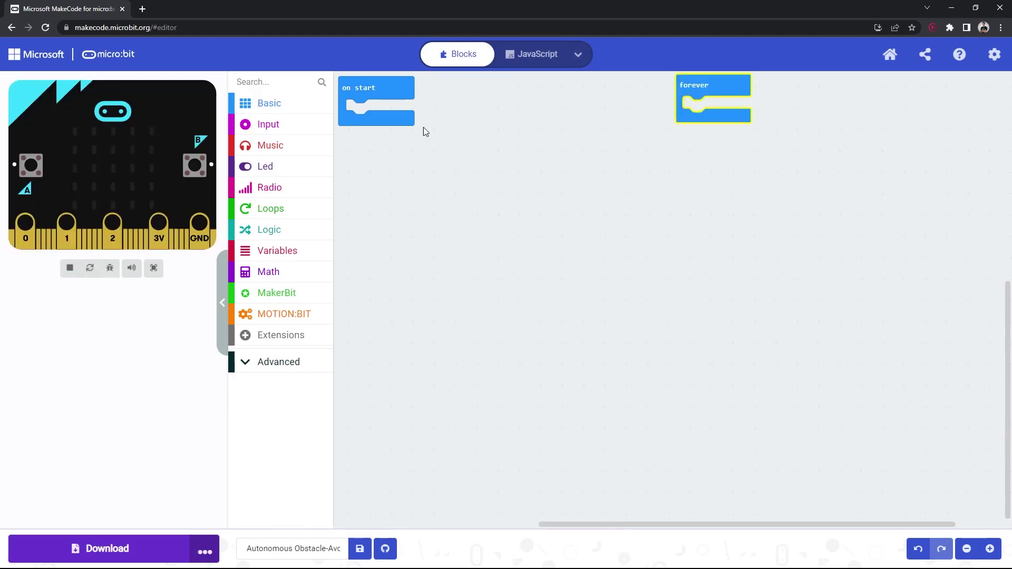
{"action": "left_click", "coordinate": [268, 103]}
{"action": "mouse_move", "coordinate": [380, 126]}
{"action": "left_mouse_down"}
{"action": "mouse_move", "coordinate": [437, 258]}
{"action": "mouse_move", "coordinate": [387, 115]}
{"action": "left_mouse_up"}
Step: Connect the ultrasonic sensor in on start with Trig P12 and Echo P2
{"action": "left_click", "coordinate": [275, 292]}
{"action": "left_click", "coordinate": [278, 314]}
{"action": "left_click_drag", "start_coordinate": [490, 108], "coordinate": [506, 141]}
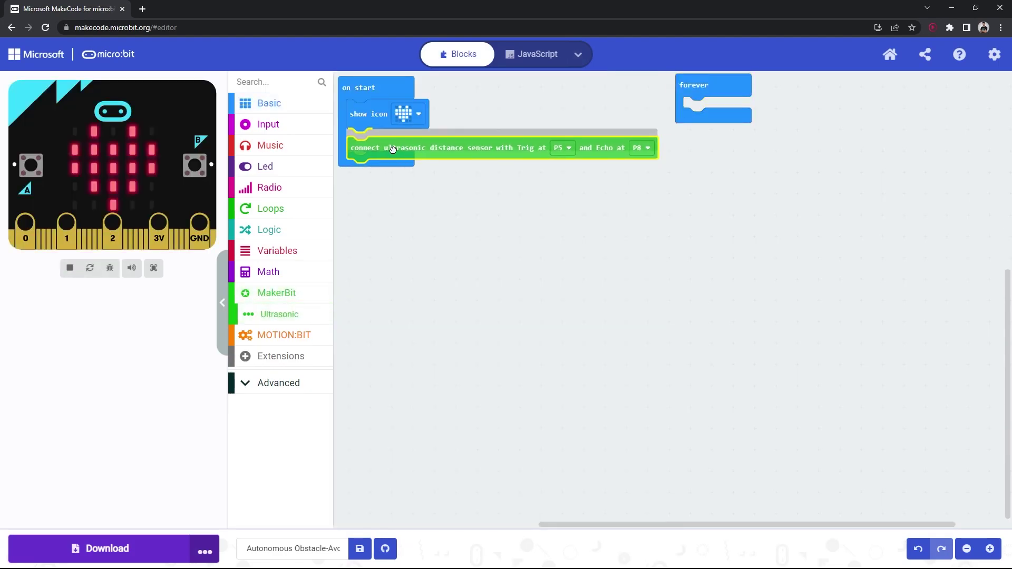
{"action": "left_click", "coordinate": [562, 140]}
{"action": "left_click", "coordinate": [554, 225]}
{"action": "left_click", "coordinate": [640, 140]}
{"action": "left_click", "coordinate": [715, 161]}
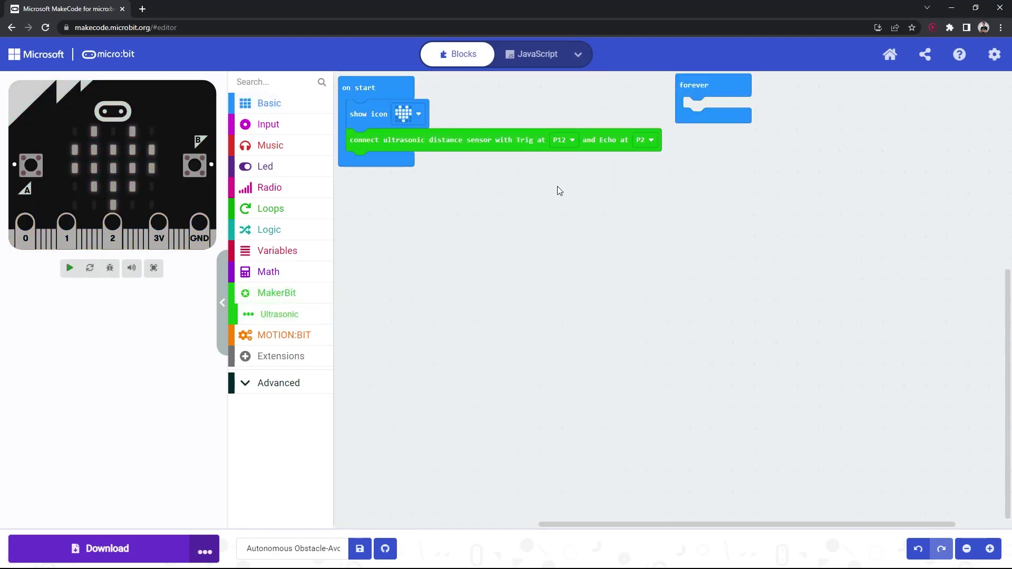
Step: Create a variable Go and set Go to 0 in on start
{"action": "left_click", "coordinate": [273, 252]}
{"action": "left_click", "coordinate": [371, 110]}
{"action": "type", "text": "Go"}
{"action": "key", "text": "Return"}
{"action": "left_click_drag", "start_coordinate": [372, 155], "coordinate": [380, 167]}
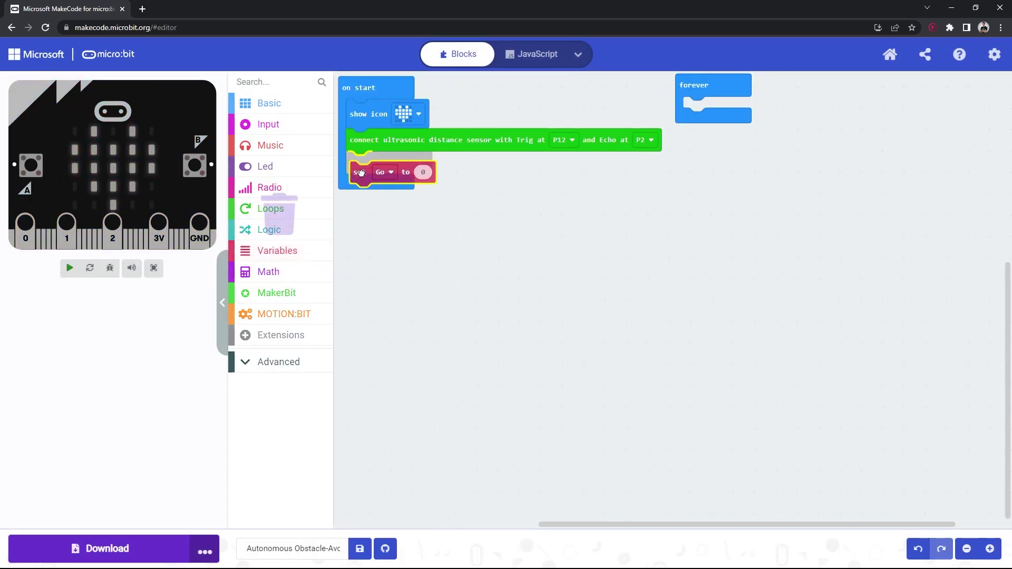
Step: Add button handlers: A sets Go to 1, B sets Go to 0
{"action": "left_click", "coordinate": [268, 124]}
{"action": "left_click_drag", "start_coordinate": [380, 126], "coordinate": [387, 213]}
{"action": "left_click", "coordinate": [277, 251]}
{"action": "left_click_drag", "start_coordinate": [371, 154], "coordinate": [376, 235]}
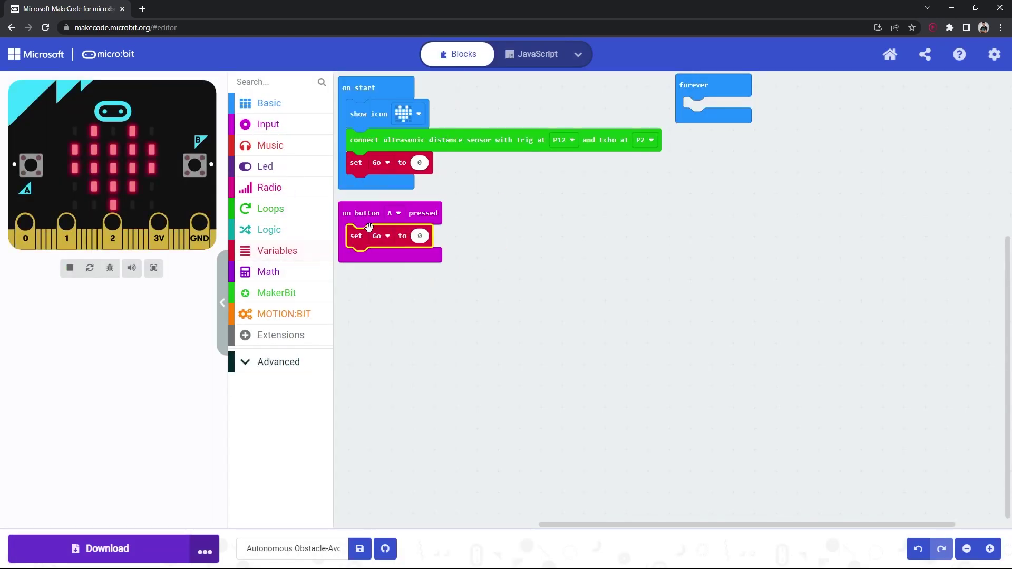
{"action": "left_click", "coordinate": [268, 125]}
{"action": "left_click_drag", "start_coordinate": [380, 127], "coordinate": [388, 283]}
{"action": "left_click", "coordinate": [393, 284]}
{"action": "left_click", "coordinate": [396, 316]}
{"action": "left_click", "coordinate": [277, 250]}
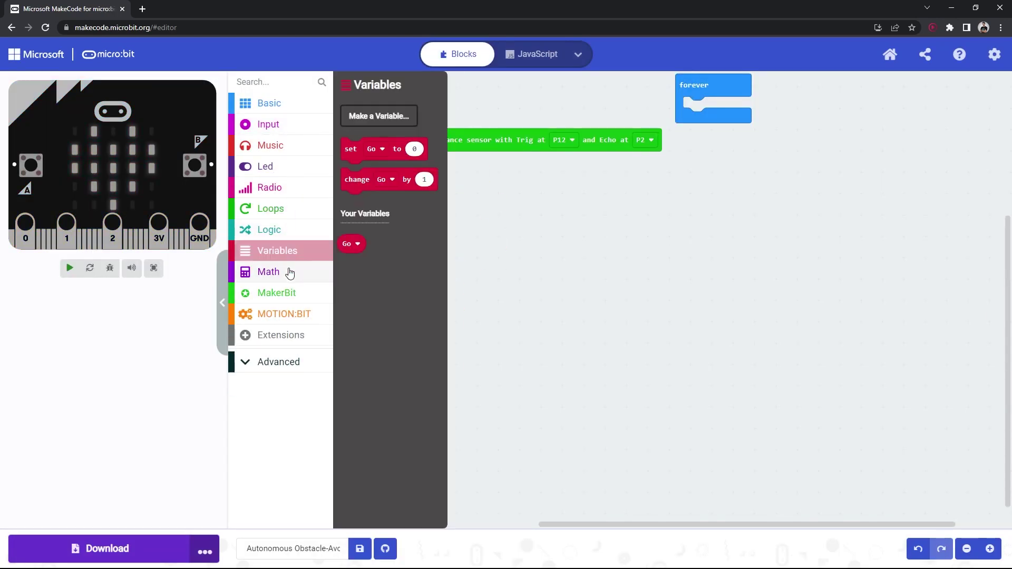
{"action": "left_click_drag", "start_coordinate": [371, 154], "coordinate": [375, 305]}
Step: Put an if-else testing Go = 1 inside forever
{"action": "left_click", "coordinate": [269, 230]}
{"action": "left_click_drag", "start_coordinate": [380, 230], "coordinate": [712, 111]}
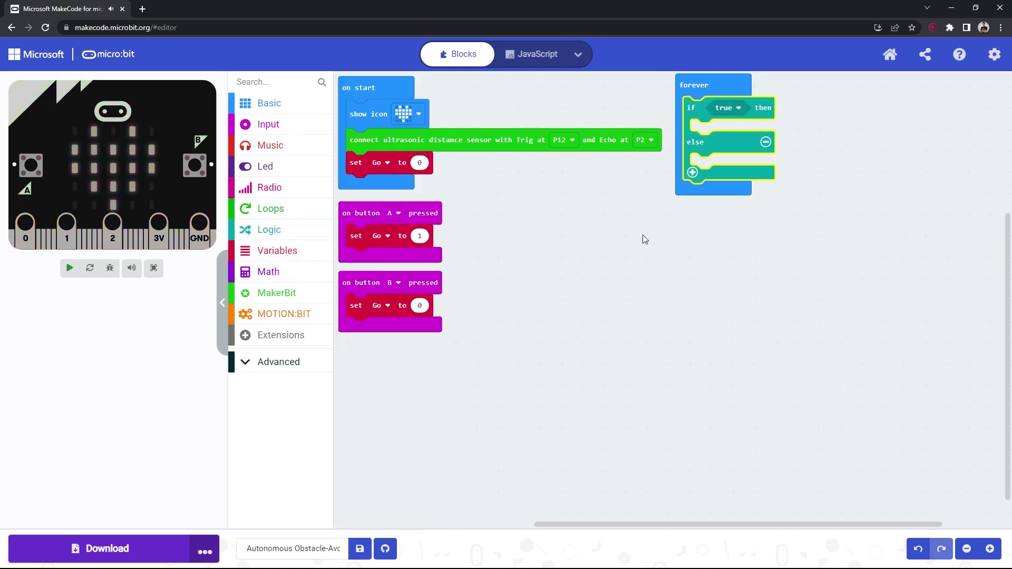
{"action": "left_click", "coordinate": [269, 229]}
{"action": "left_click_drag", "start_coordinate": [379, 158], "coordinate": [723, 108]}
{"action": "left_click", "coordinate": [276, 250]}
{"action": "left_click_drag", "start_coordinate": [352, 245], "coordinate": [768, 112]}
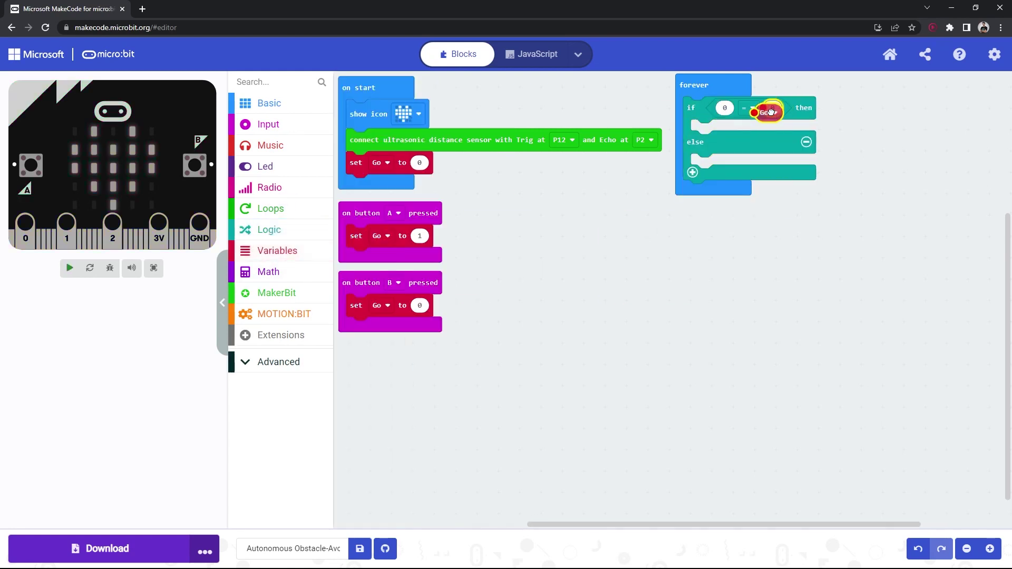
Step: Nest an inner if-else testing ultrasonic distance under 15 cm
{"action": "left_click", "coordinate": [268, 229]}
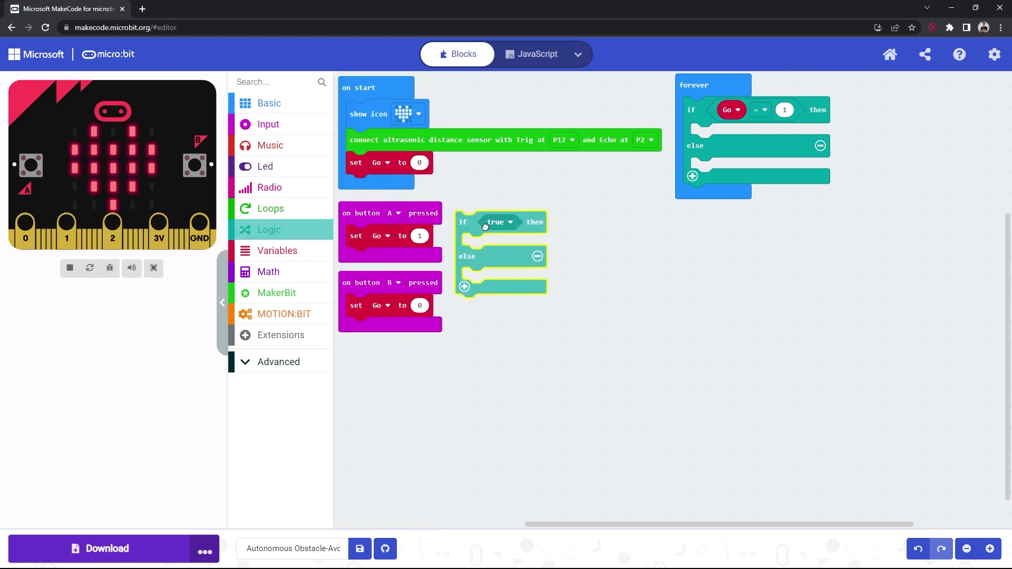
{"action": "left_click_drag", "start_coordinate": [475, 230], "coordinate": [727, 135]}
{"action": "left_click", "coordinate": [291, 314]}
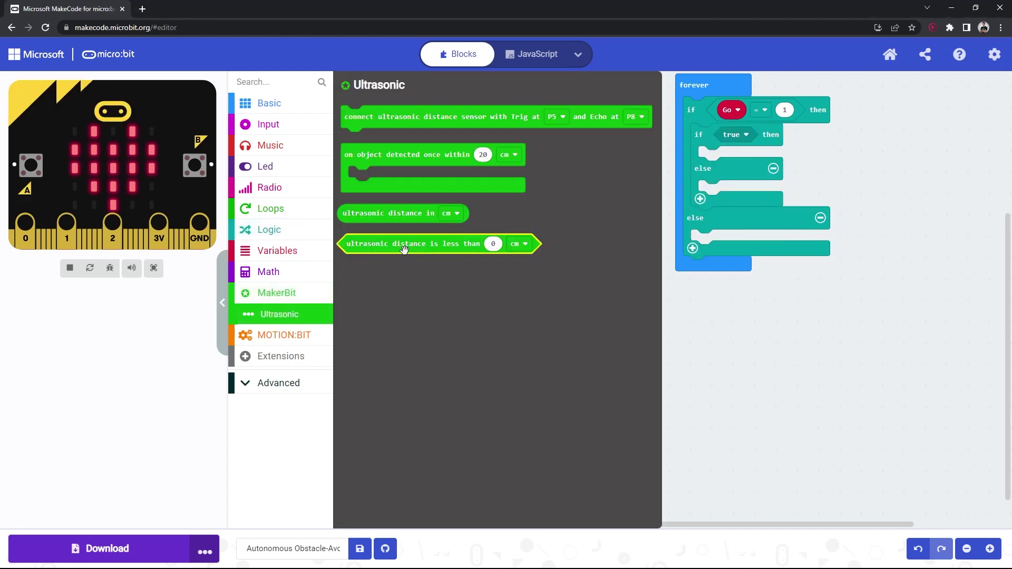
{"action": "left_click_drag", "start_coordinate": [403, 248], "coordinate": [858, 150]}
Step: In the inner if, brake, light all pixels red, and pause 500 ms
{"action": "left_click", "coordinate": [284, 335]}
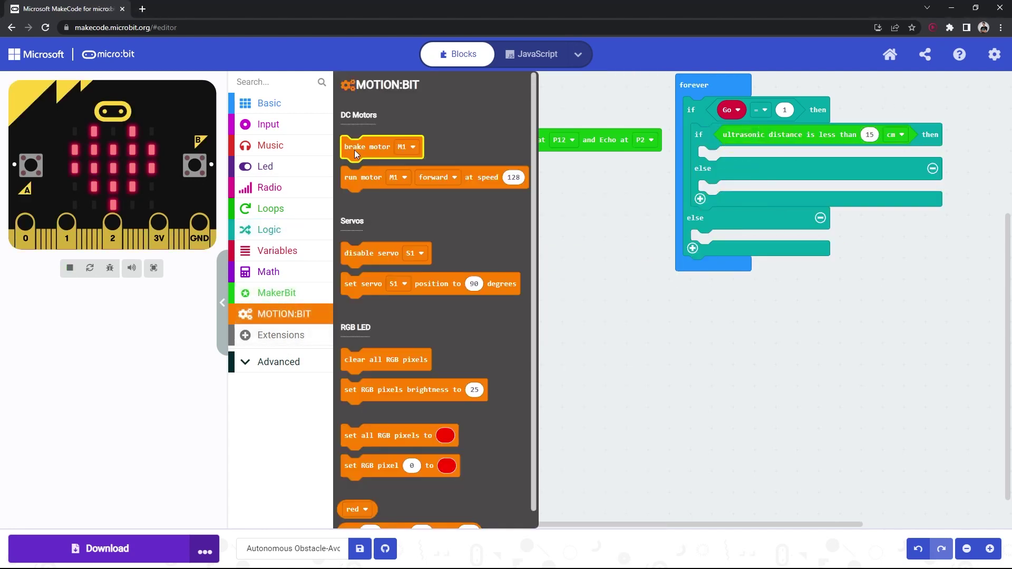
{"action": "left_click_drag", "start_coordinate": [363, 146], "coordinate": [739, 157]}
{"action": "left_click", "coordinate": [283, 314]}
{"action": "left_click_drag", "start_coordinate": [387, 434], "coordinate": [748, 181]}
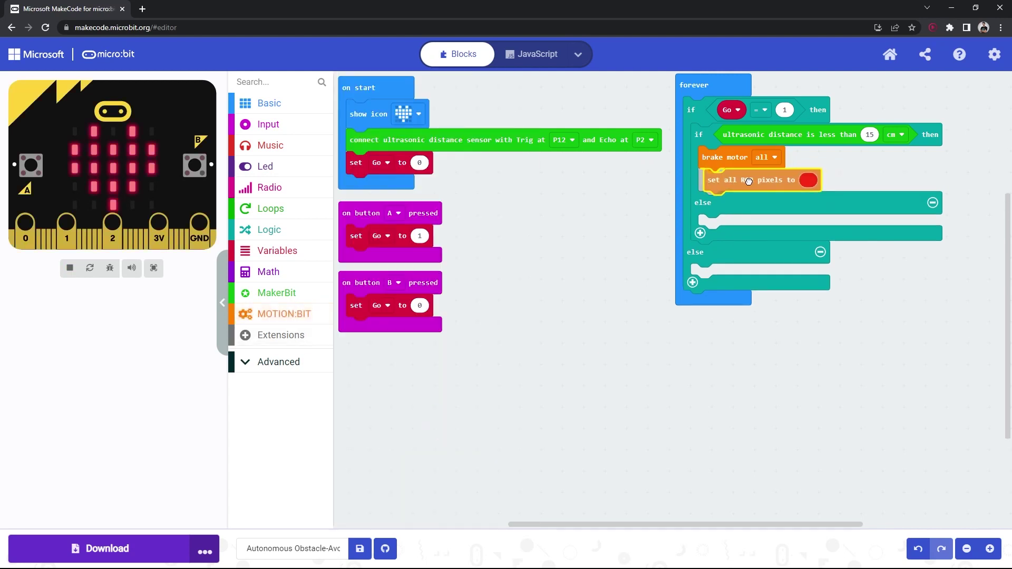
{"action": "left_click", "coordinate": [269, 103]}
{"action": "left_click_drag", "start_coordinate": [371, 486], "coordinate": [735, 203]}
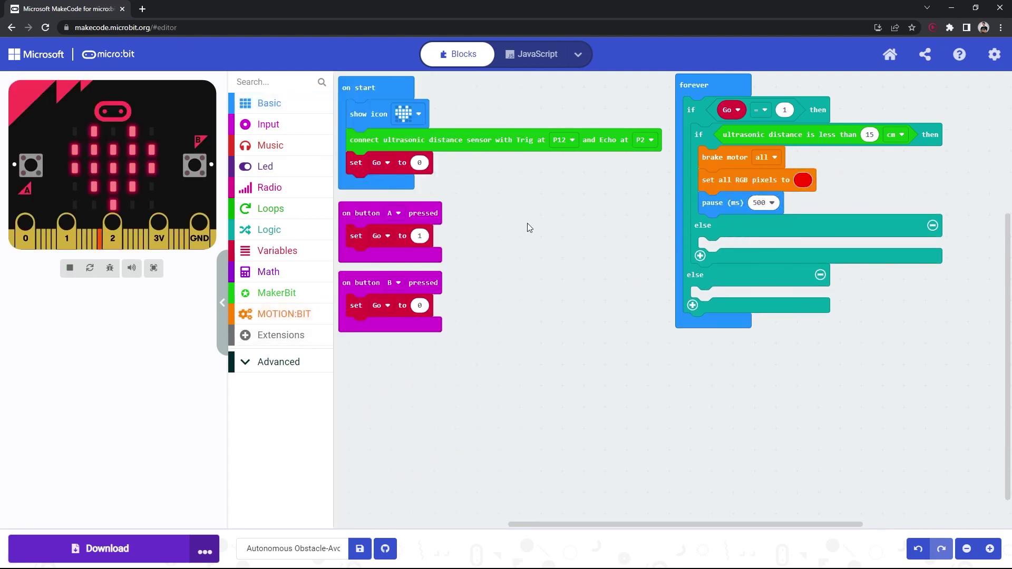
Step: Add four motor blocks: M1/M2 forward and M3/M4 backward
{"action": "left_click", "coordinate": [284, 314]}
{"action": "left_click_drag", "start_coordinate": [364, 174], "coordinate": [735, 227]}
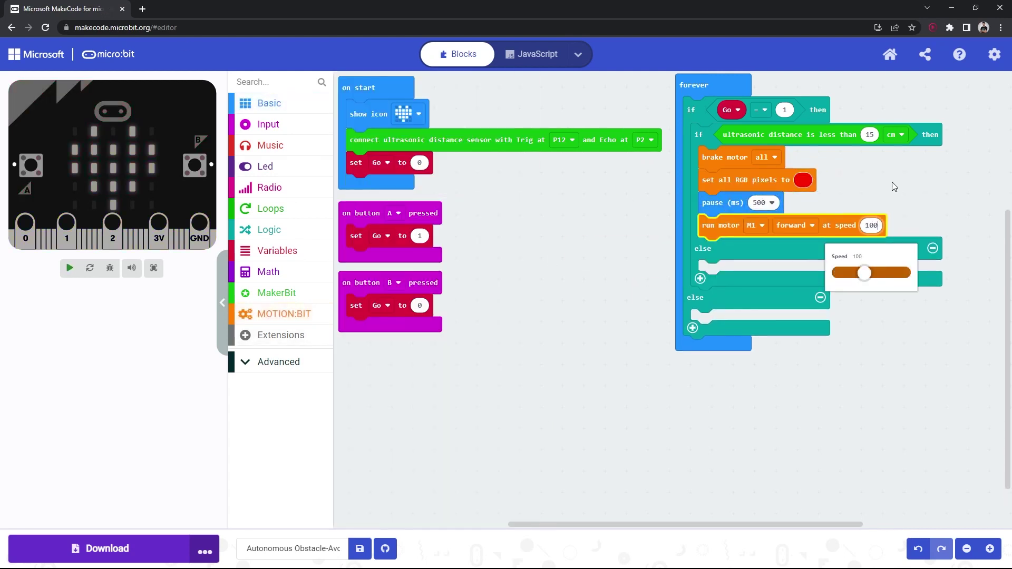
{"action": "left_click", "coordinate": [284, 314]}
{"action": "left_click_drag", "start_coordinate": [364, 191], "coordinate": [735, 249]}
{"action": "left_click", "coordinate": [755, 248]}
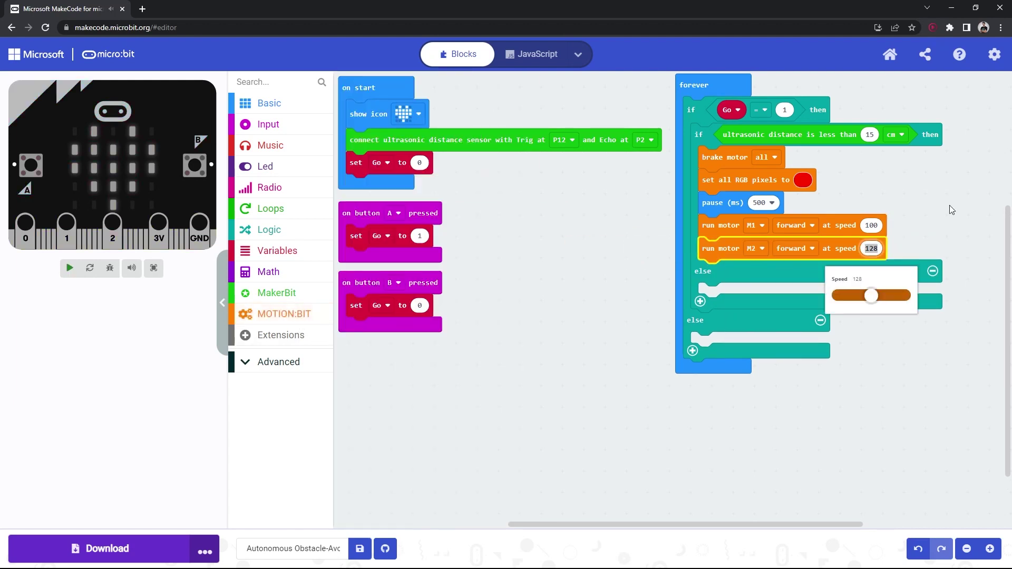
{"action": "left_click", "coordinate": [284, 315]}
{"action": "left_click_drag", "start_coordinate": [361, 162], "coordinate": [747, 266]}
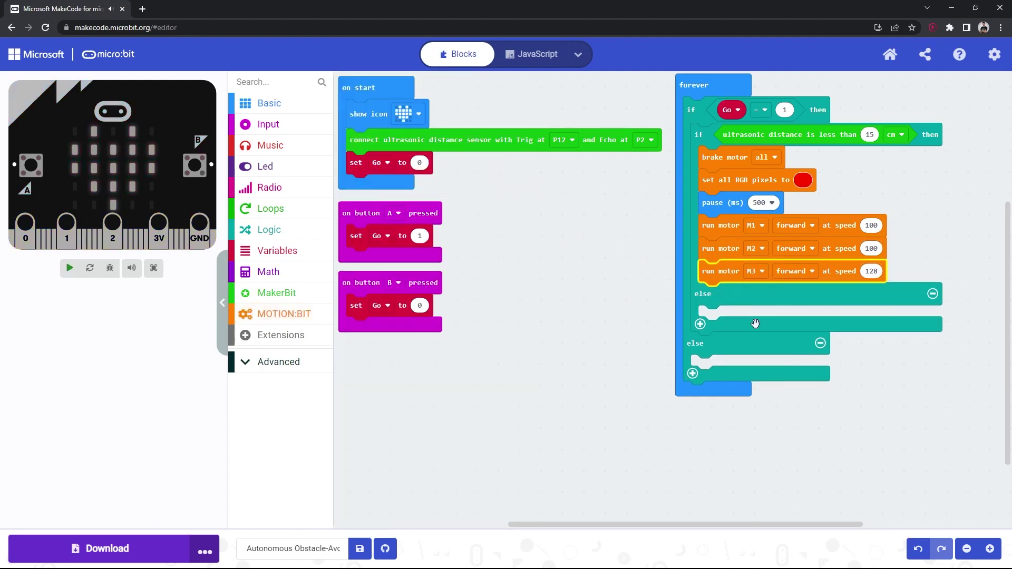
{"action": "left_click", "coordinate": [283, 314]}
{"action": "left_click_drag", "start_coordinate": [362, 163], "coordinate": [759, 293]}
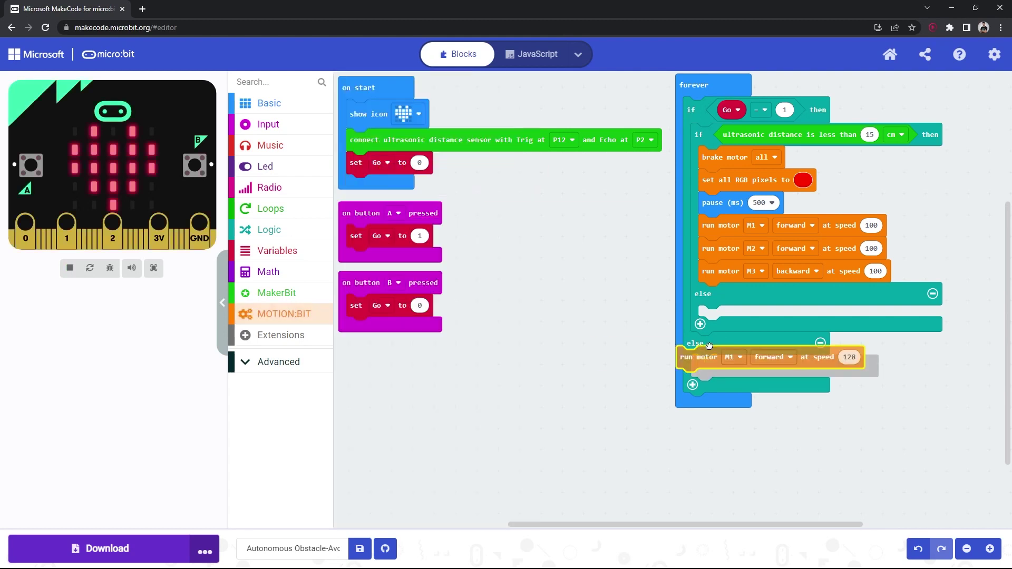
{"action": "left_click", "coordinate": [755, 294]}
Step: Follow the turn with a 2000 ms pause and brake all motors
{"action": "left_click", "coordinate": [270, 102]}
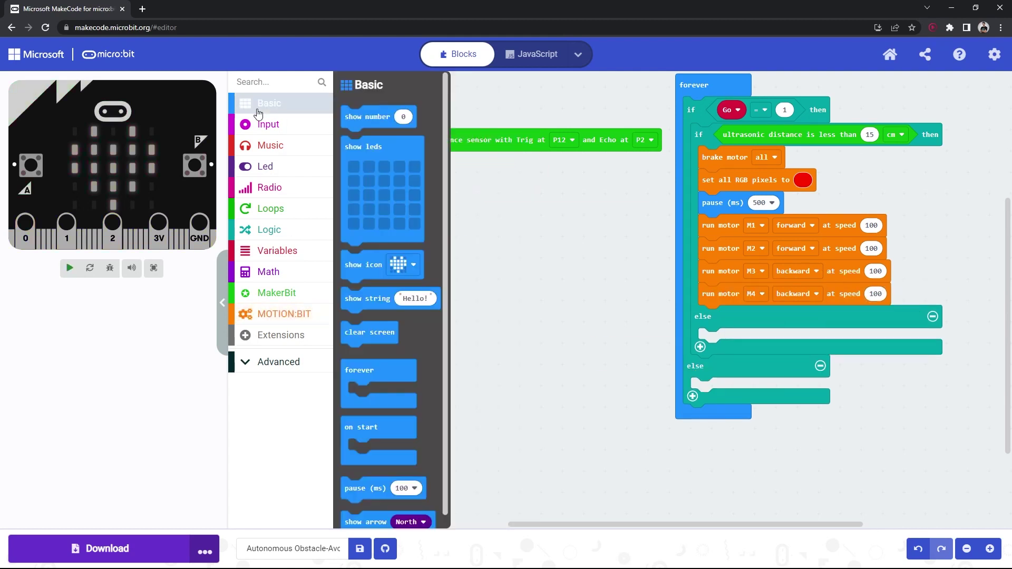
{"action": "scroll", "coordinate": [388, 317], "scroll_direction": "down", "scroll_amount": 2}
{"action": "left_click_drag", "start_coordinate": [372, 479], "coordinate": [735, 316]}
{"action": "left_click", "coordinate": [762, 316]}
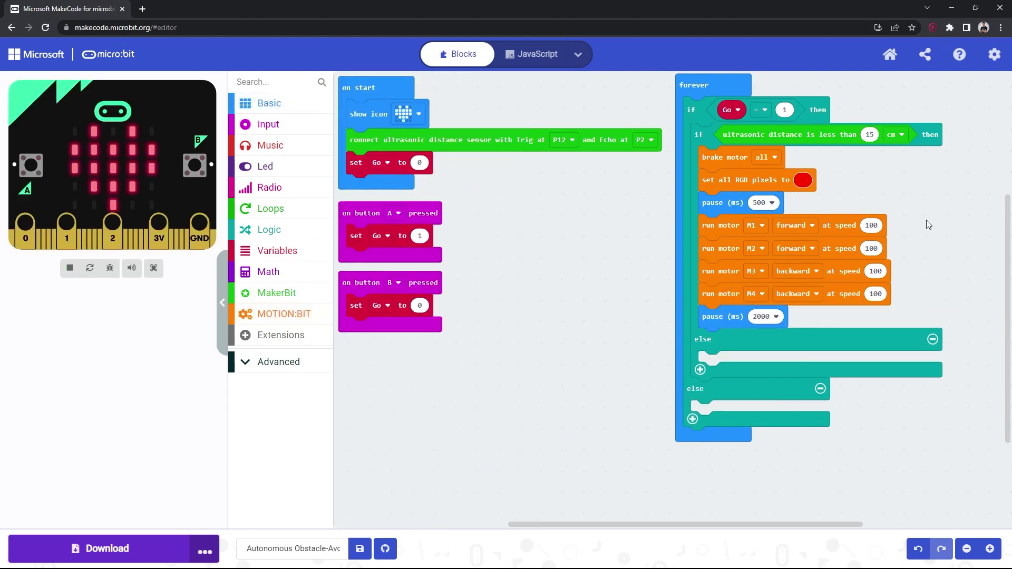
{"action": "left_click", "coordinate": [284, 314]}
{"action": "left_click_drag", "start_coordinate": [361, 186], "coordinate": [717, 342]}
{"action": "left_click", "coordinate": [771, 427]}
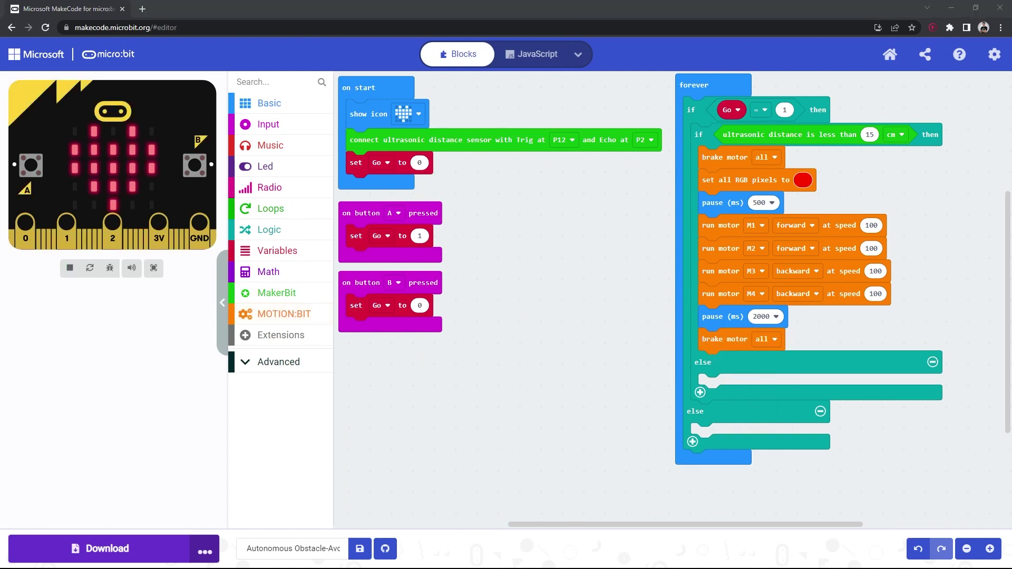
Step: In the inner else, run all motors forward and set pixels green
{"action": "left_click", "coordinate": [284, 314]}
{"action": "left_click_drag", "start_coordinate": [395, 172], "coordinate": [711, 387]}
{"action": "left_click", "coordinate": [755, 384]}
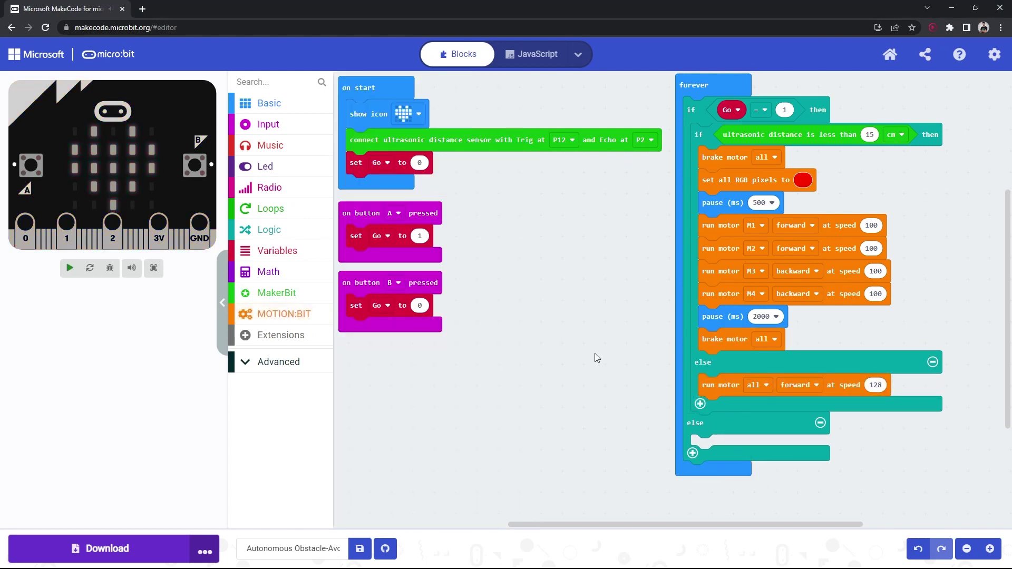
{"action": "left_click", "coordinate": [284, 314]}
{"action": "left_click_drag", "start_coordinate": [387, 417], "coordinate": [720, 408]}
{"action": "left_click", "coordinate": [802, 407]}
{"action": "left_click", "coordinate": [790, 455]}
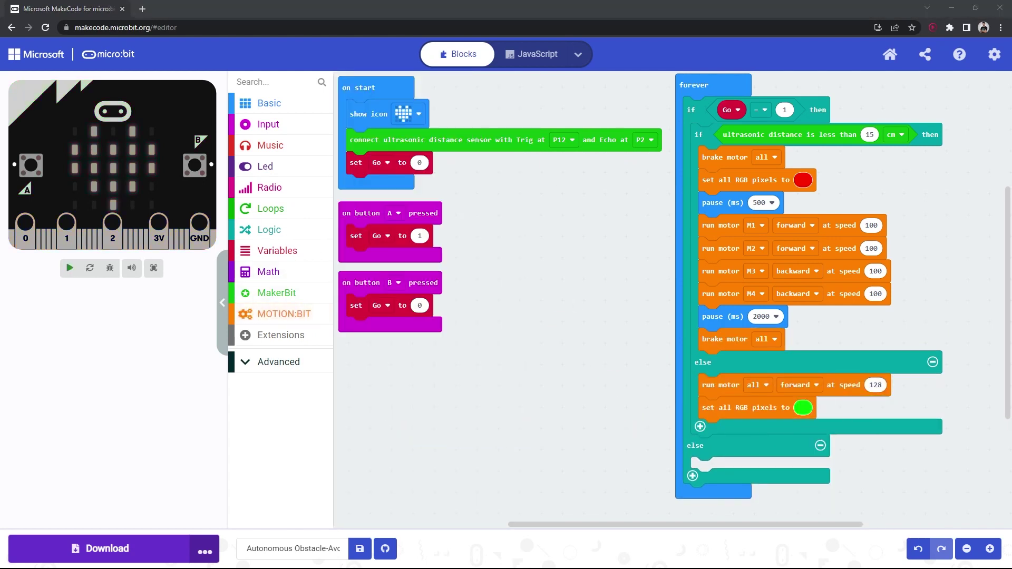
Step: In the outer else, brake all motors and clear all RGB pixels
{"action": "left_click", "coordinate": [283, 314]}
{"action": "left_click_drag", "start_coordinate": [372, 186], "coordinate": [712, 462]}
{"action": "left_click", "coordinate": [755, 466]}
{"action": "left_click", "coordinate": [751, 442]}
{"action": "left_click_drag", "start_coordinate": [560, 409], "coordinate": [560, 372]}
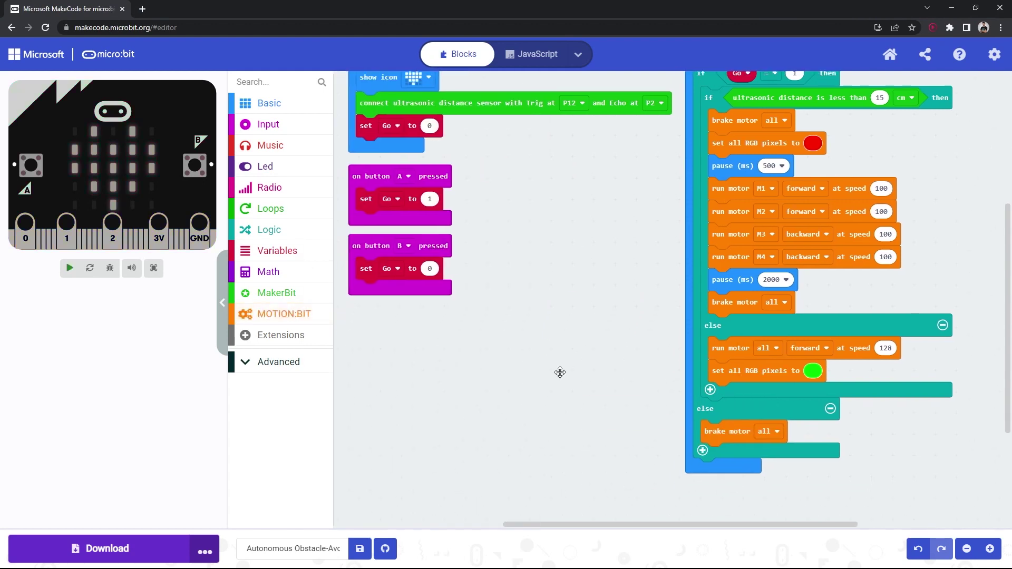
{"action": "left_click", "coordinate": [284, 314]}
{"action": "left_click_drag", "start_coordinate": [380, 356], "coordinate": [727, 478]}
{"action": "left_click_drag", "start_coordinate": [545, 283], "coordinate": [566, 317]}
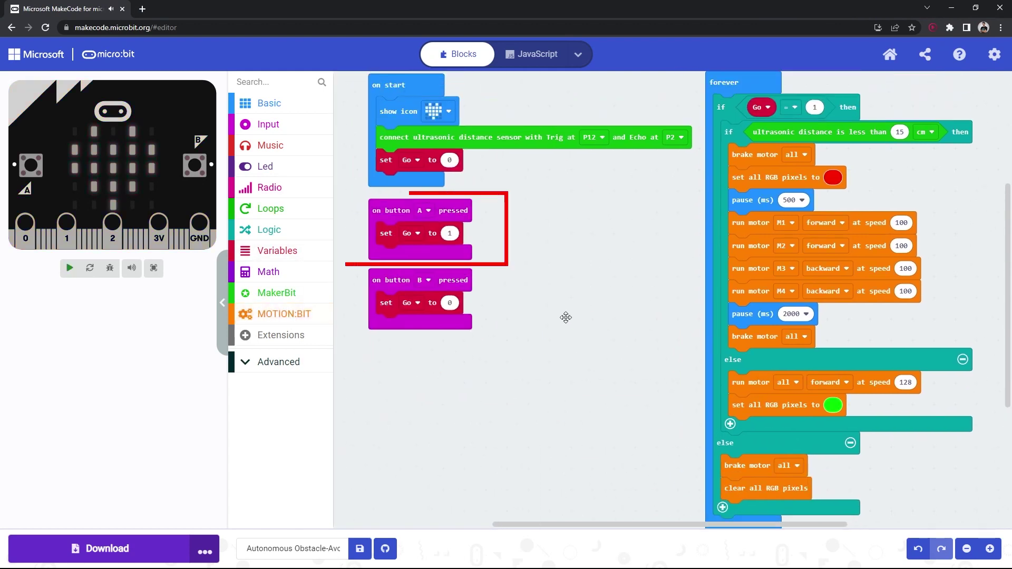